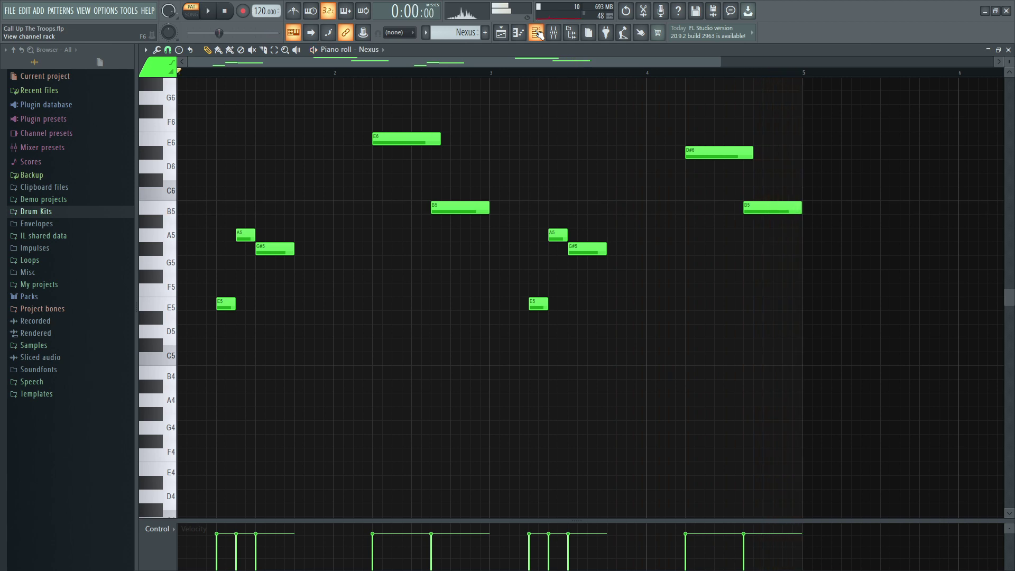
Step: Open the Nexus channel's instrument to check its preset, and close it again
click(256, 227)
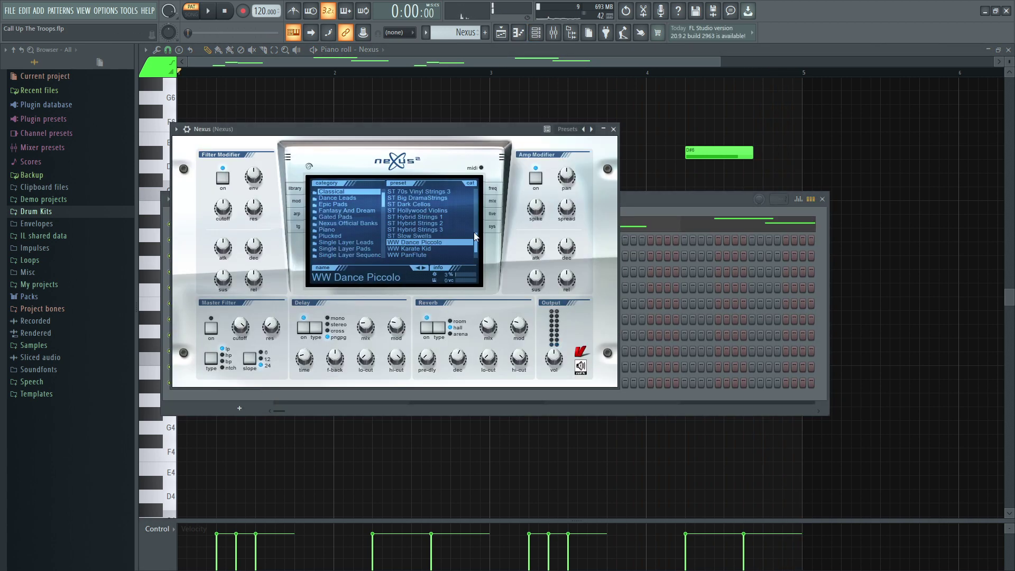
click(426, 109)
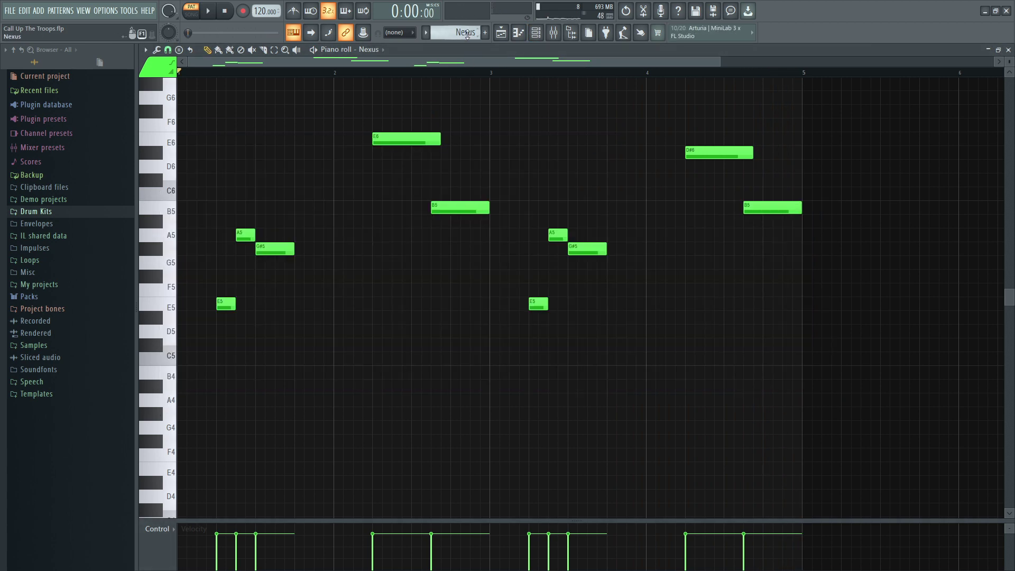
Step: Play back the Nexus #2 pattern and open that channel's instrument to check its preset
scroll(466, 35, down, 1)
key(ctrl+v)
key(space)
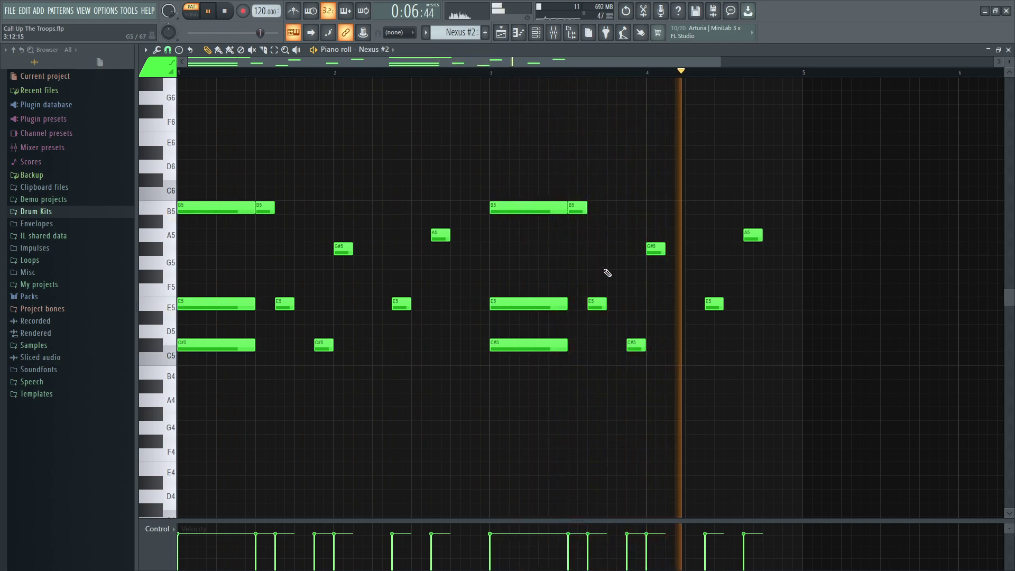
key(space)
key(F6)
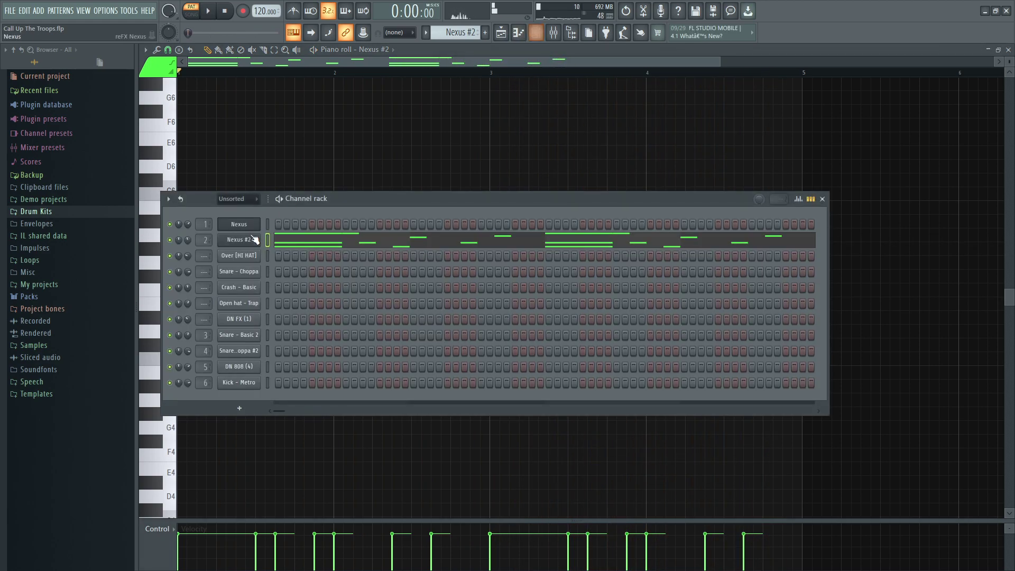
click(248, 242)
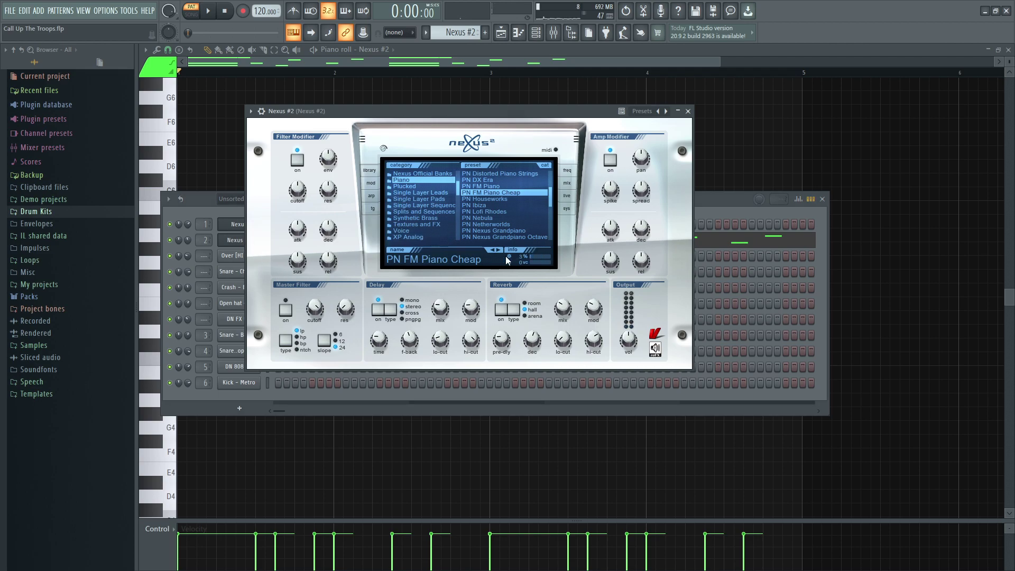
key(F7)
Step: Select the Over [HI HAT] pattern, show its notes in the piano roll and play it back
scroll(469, 35, down, 1)
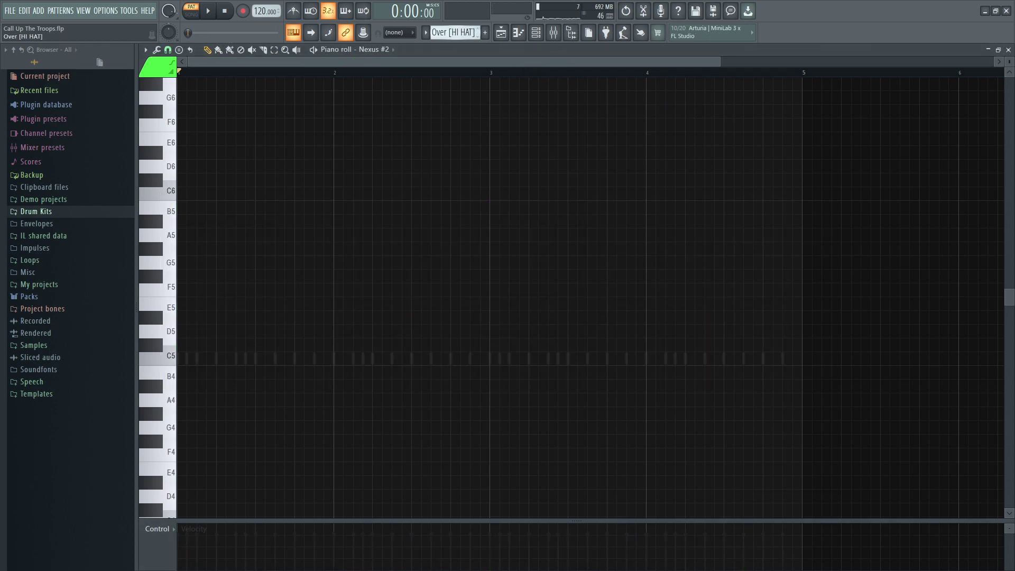
key(space)
scroll(301, 356, down, 3)
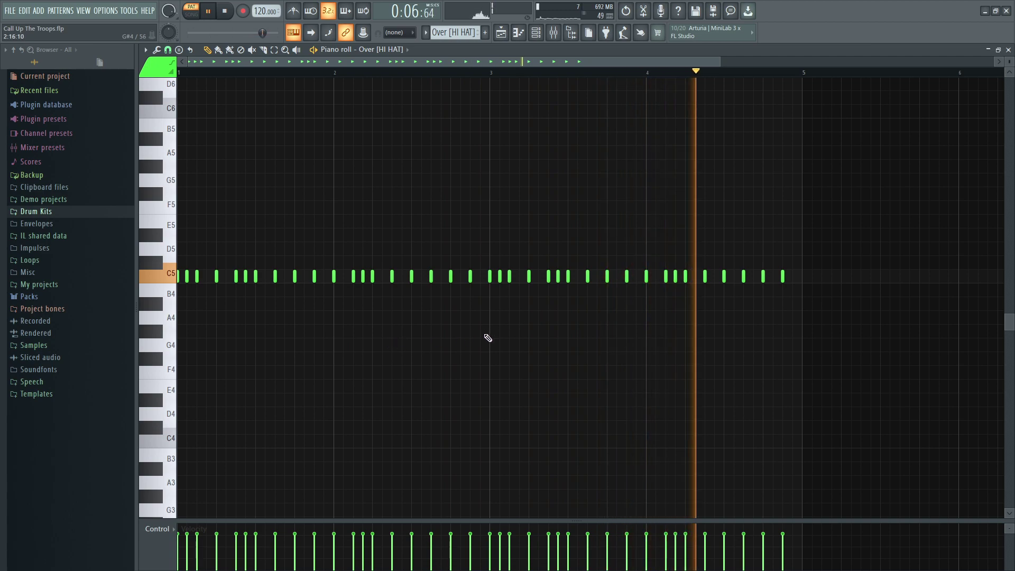
key(space)
Step: Play back the Snare - Choppa and Crash - Basic patterns in the piano roll, one after the other
key(KP_Add)
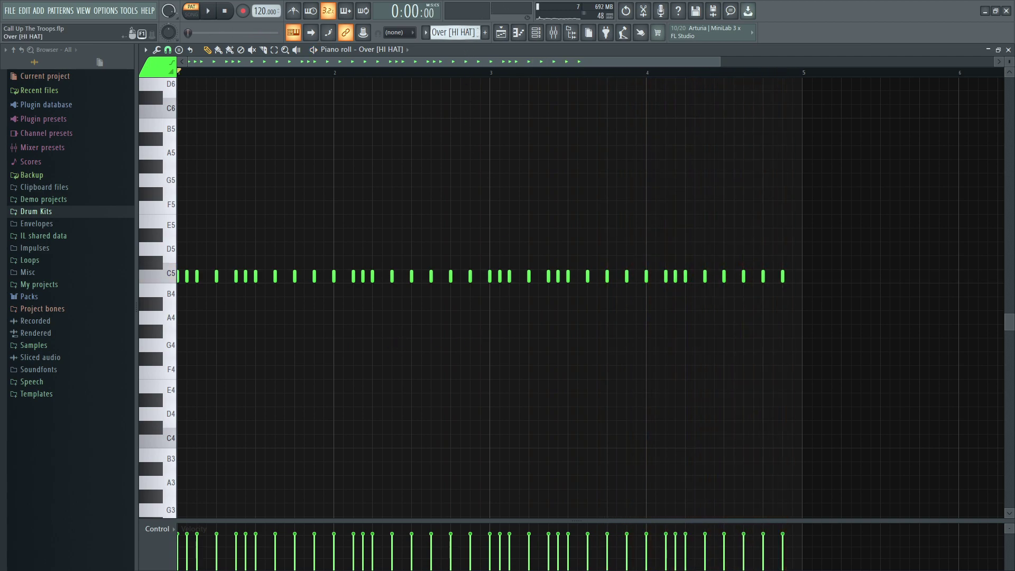
key(space)
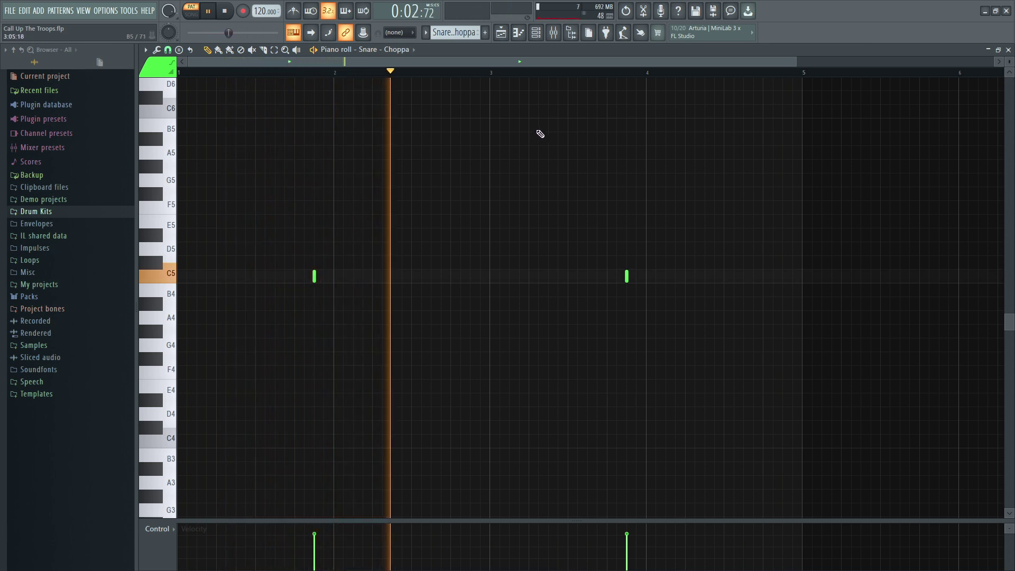
key(space)
key(KP_Add)
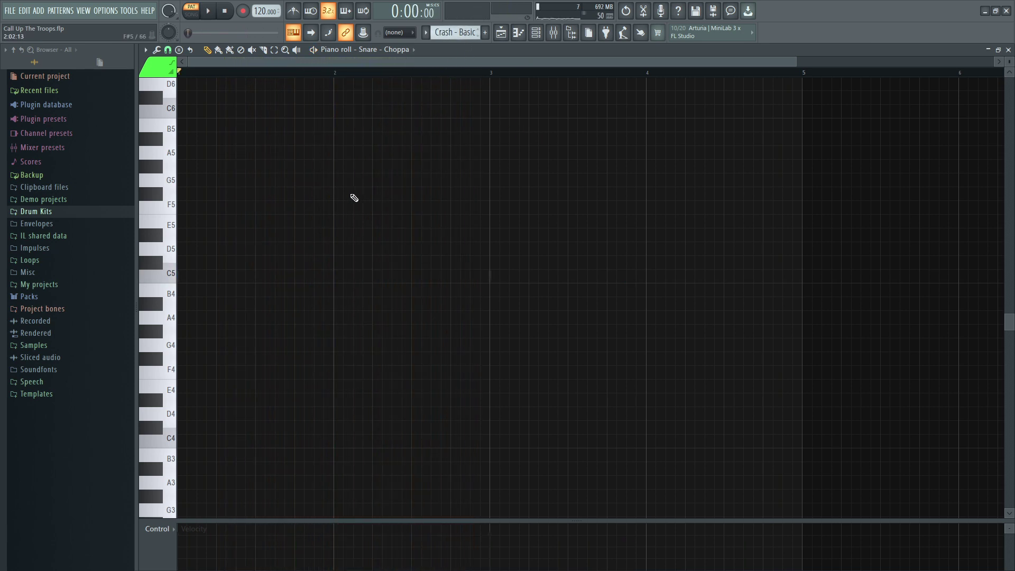
key(space)
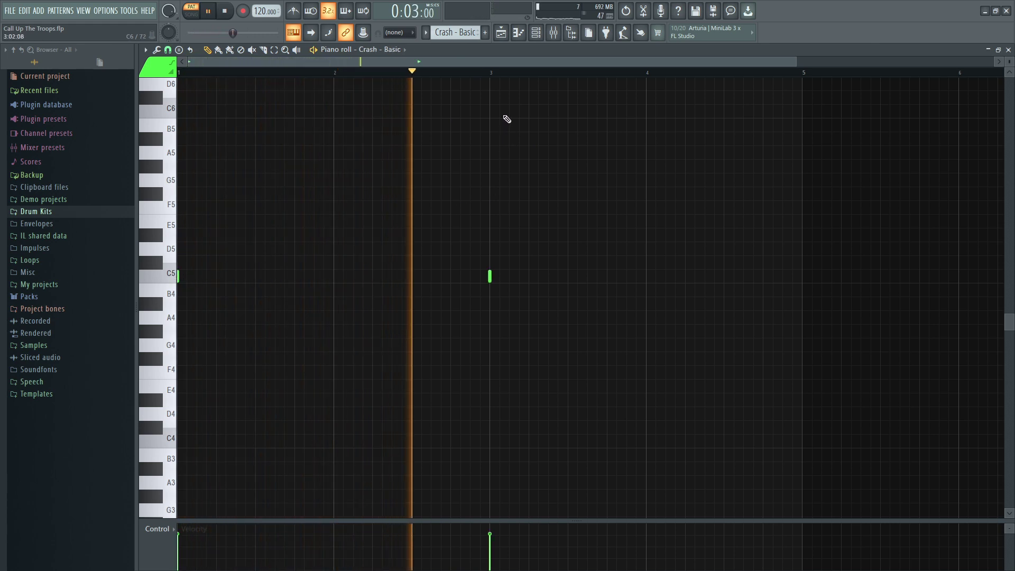
key(space)
Step: Play back the Open hat - Trap and DN FX (1) patterns with their notes shown in the piano roll
key(KP_Add)
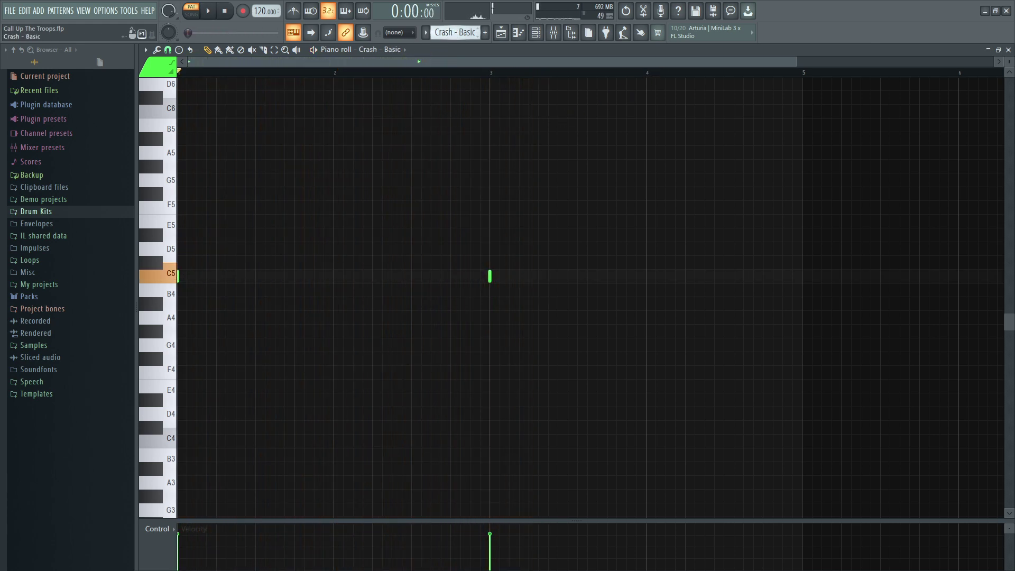
key(space)
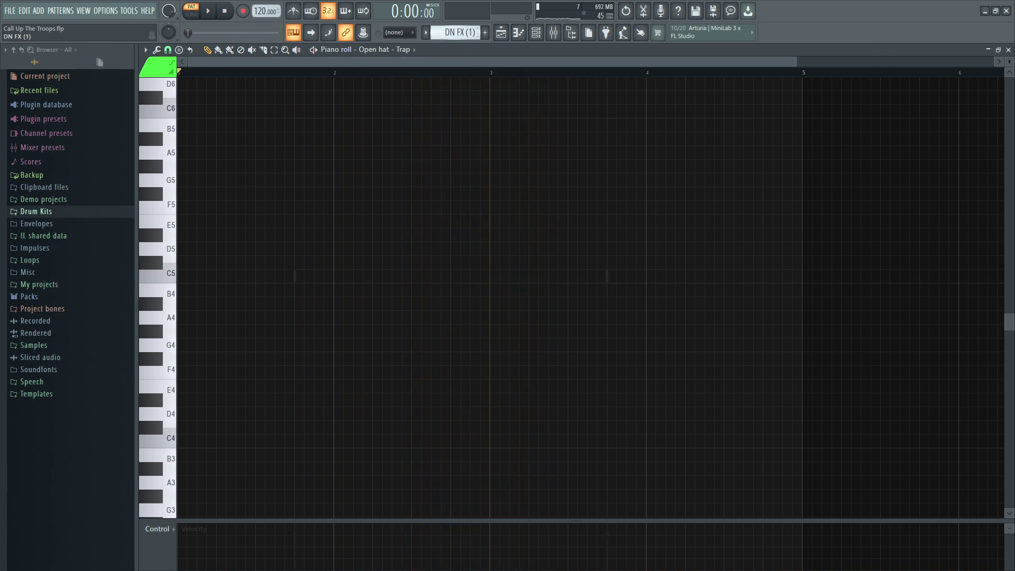
key(space)
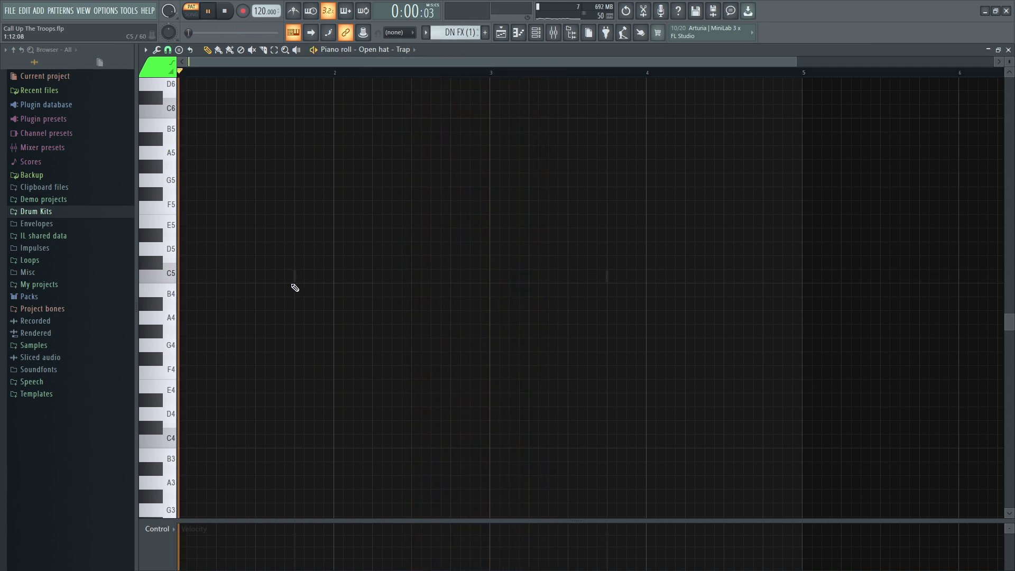
click(299, 277)
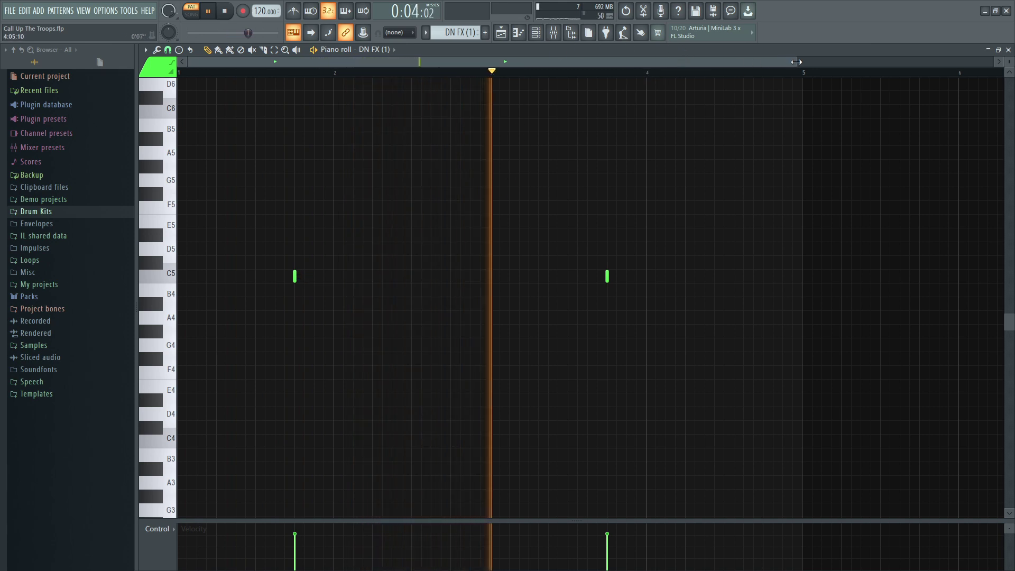
scroll(737, 66, down, 1)
key(space)
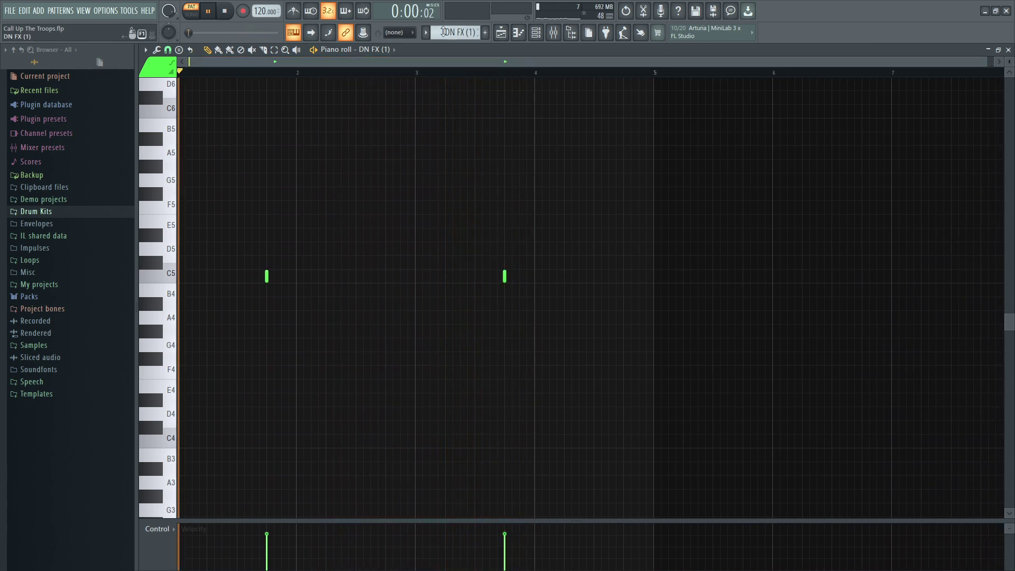
Step: Play back the Snare - Basic 2 and Snare - Choppa #2 patterns with their notes shown in the piano roll
scroll(453, 32, up, 1)
double_click(238, 291)
key(space)
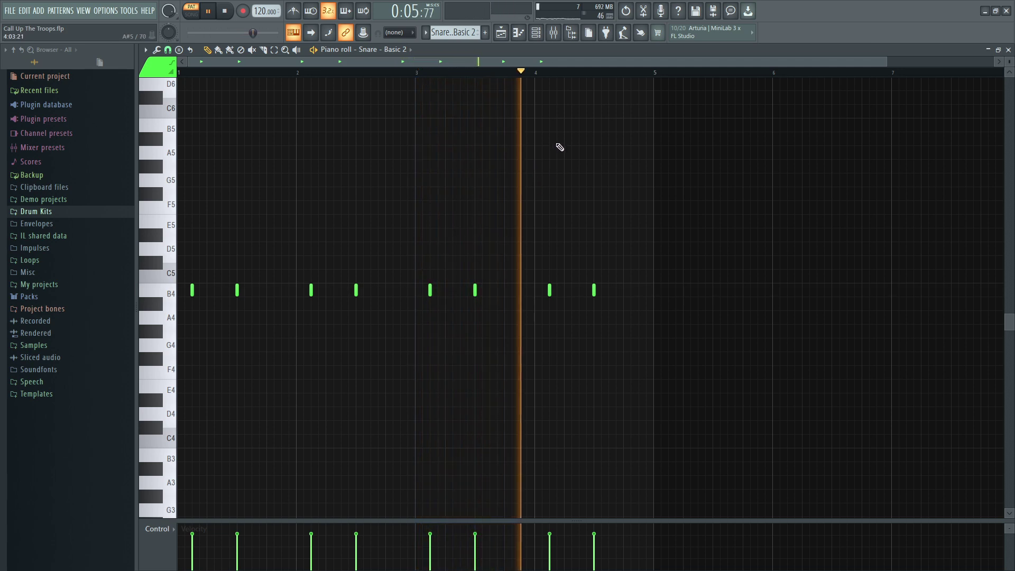
key(KP_Add)
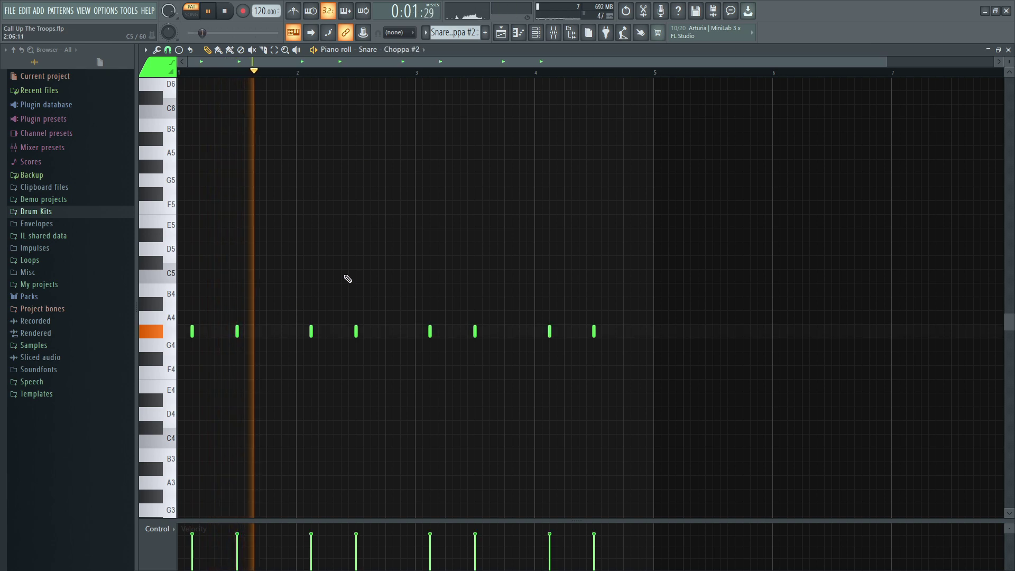
key(space)
Step: Play back the DN 808 (4) and Kick - Metro patterns with their notes shown in the piano roll
key(space)
double_click(282, 248)
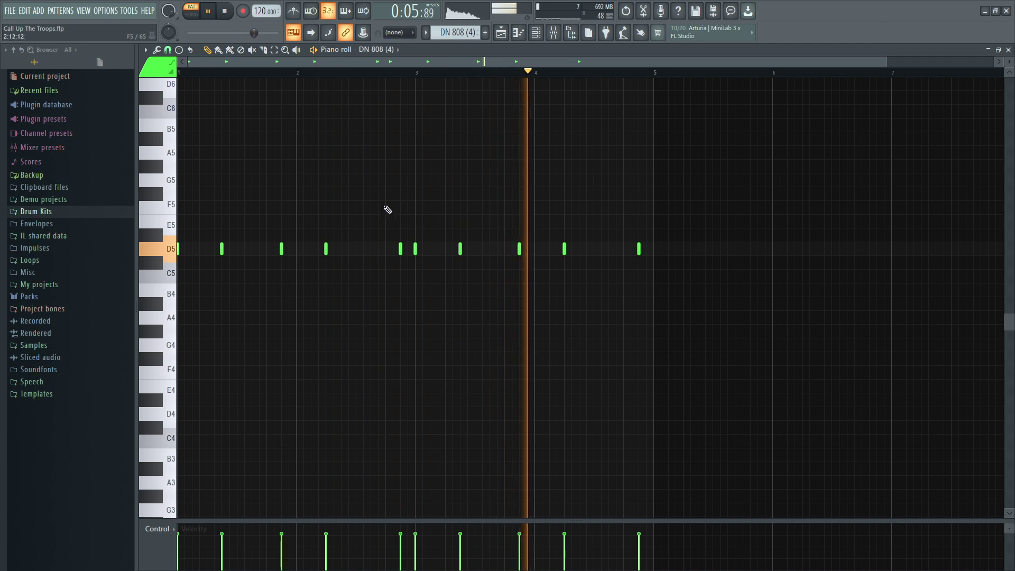
key(space)
double_click(282, 251)
key(space)
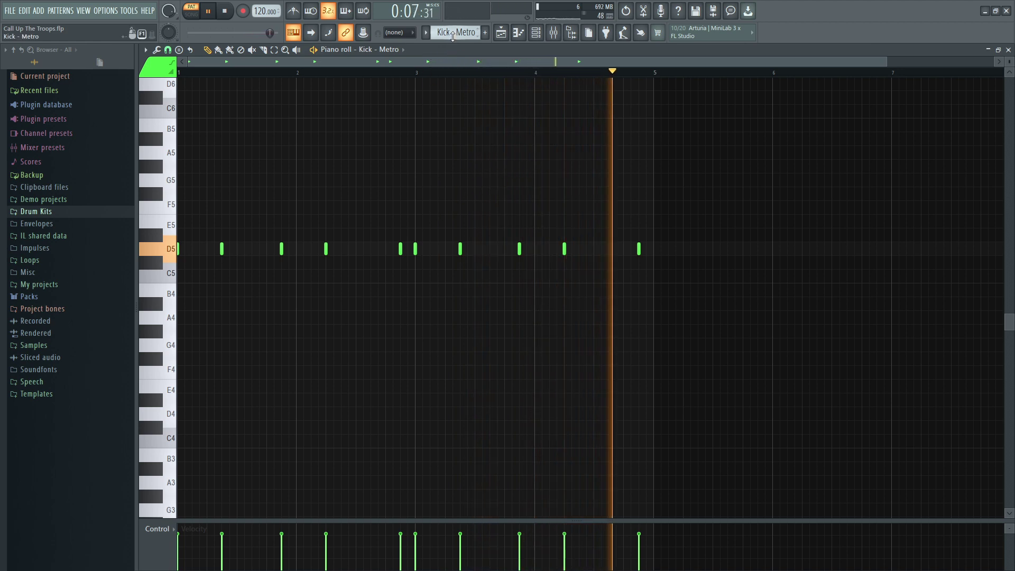
key(space)
Step: Play back the Kick - Metro #2 pattern and stop it before moving on to the next pattern
key(space)
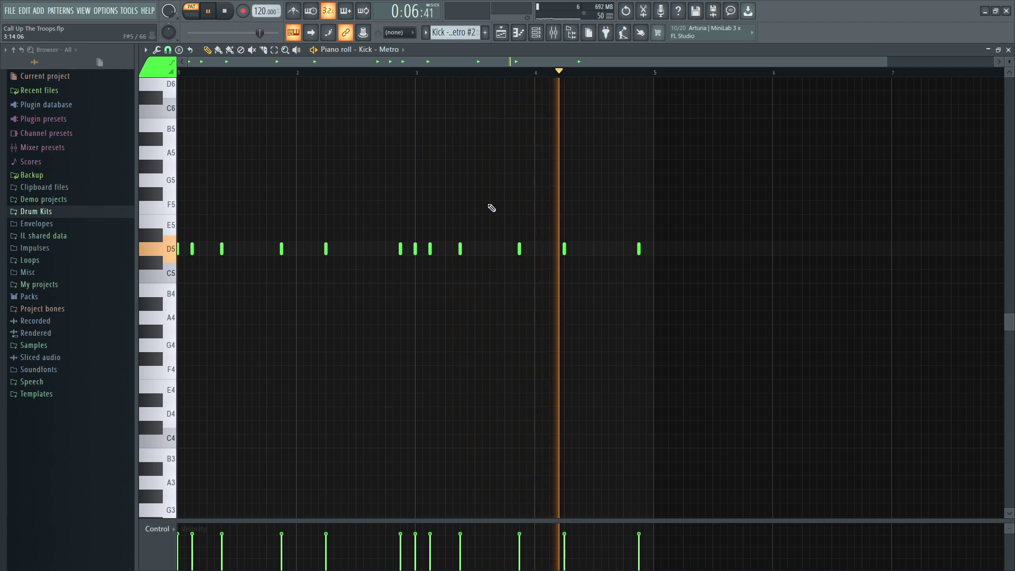
key(space)
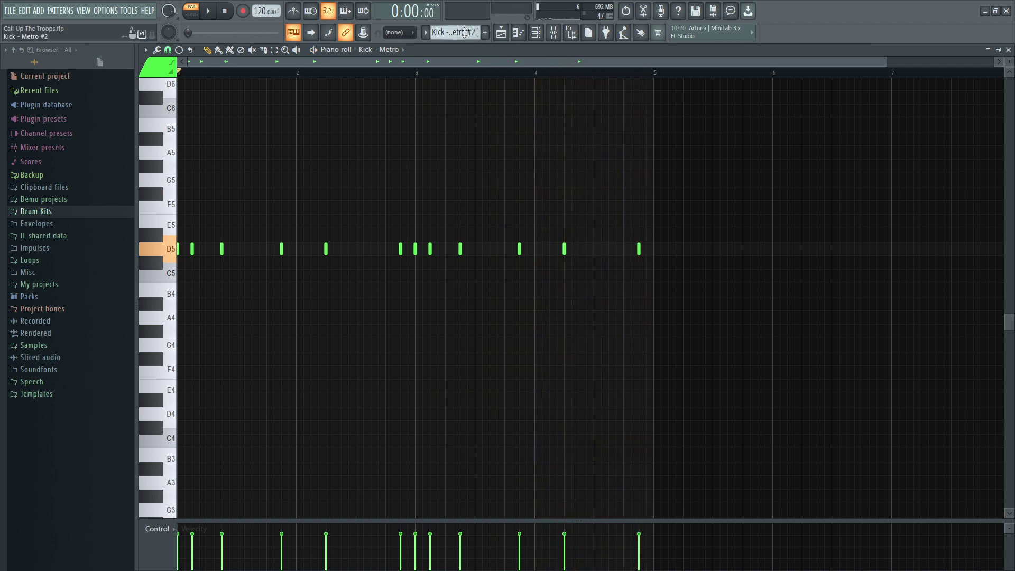
scroll(465, 33, down, 2)
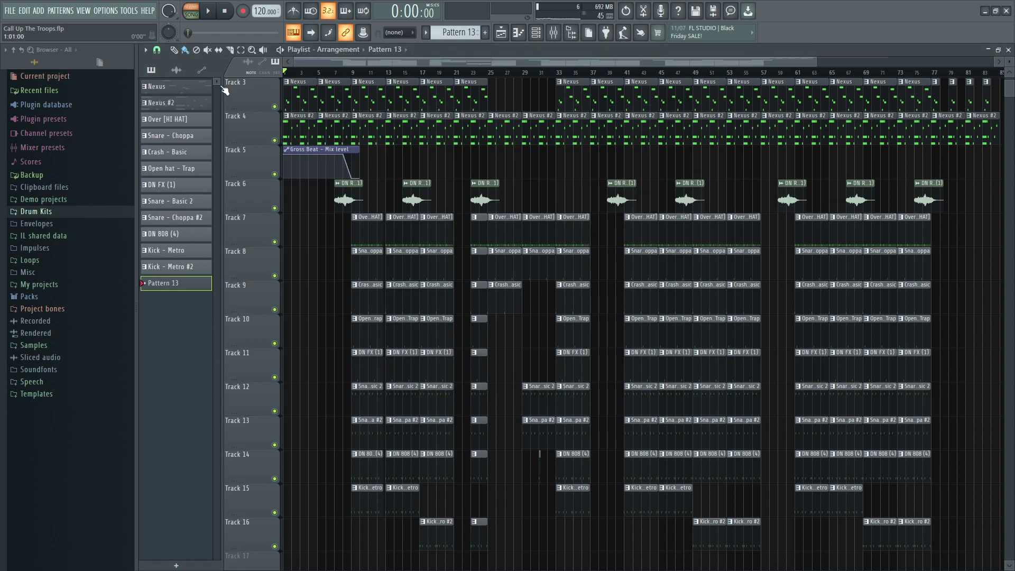
Step: Start playback of the full arrangement and select Insert 7 in the mixer to view its effects
click(332, 149)
key(space)
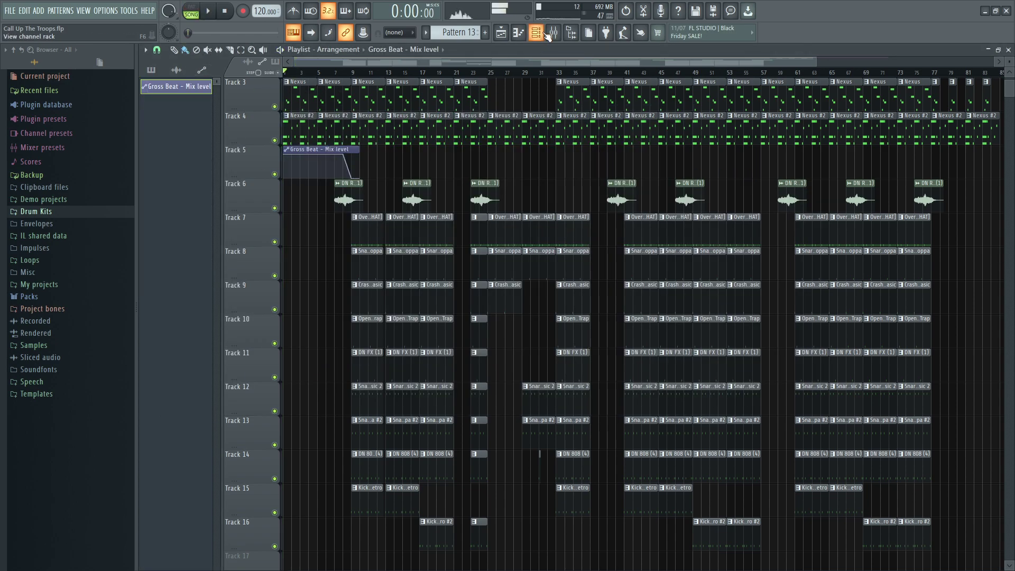
click(552, 34)
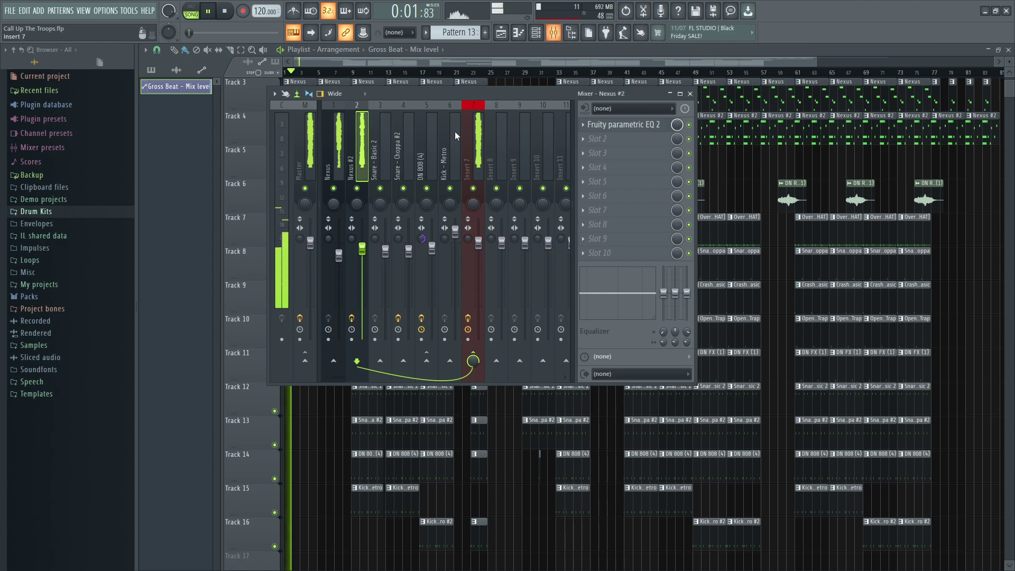
click(335, 153)
click(471, 151)
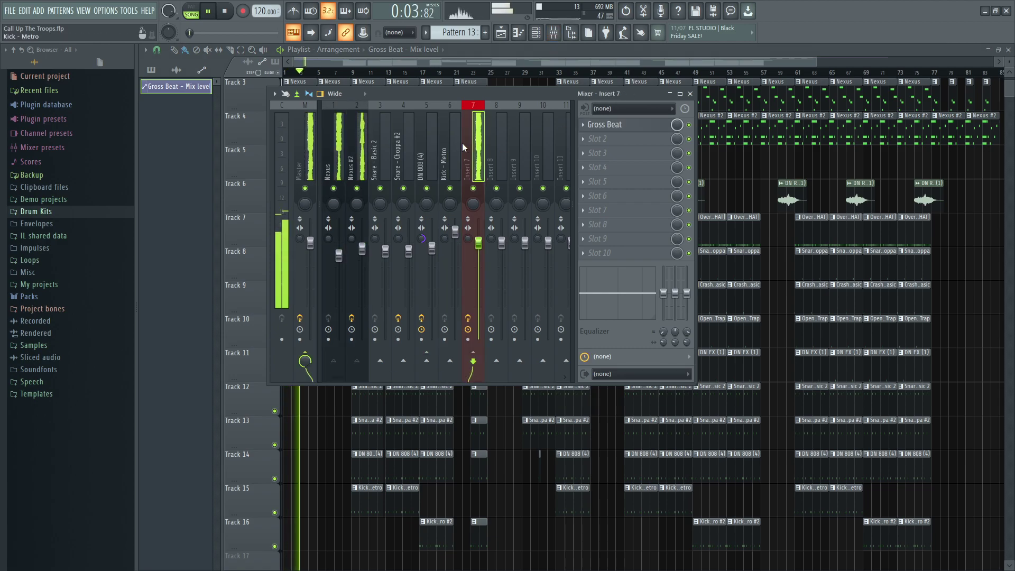
Step: Open the Gross Beat effect on Insert 7, view its list of presets and dismiss it without choosing one
click(635, 131)
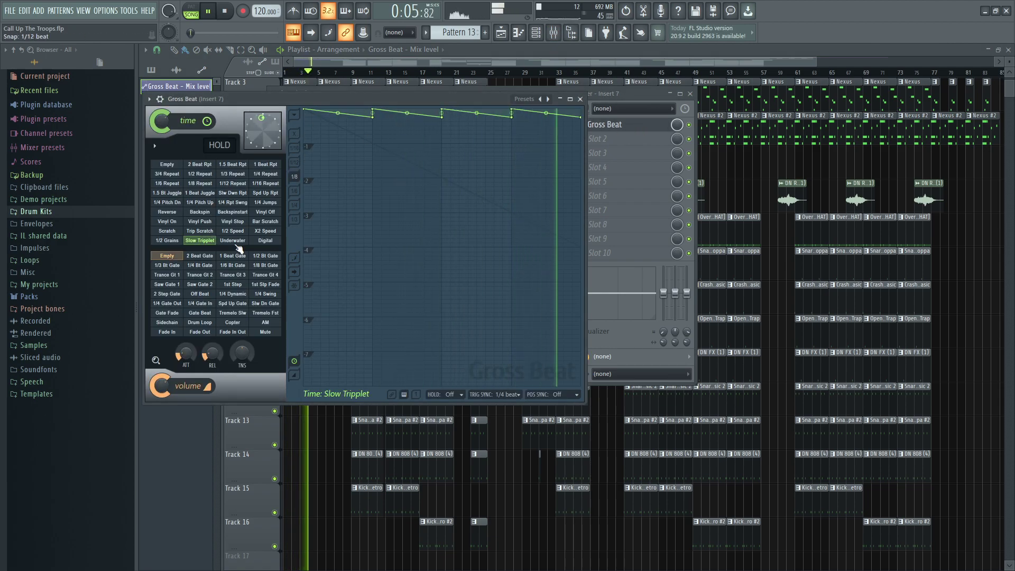
click(524, 99)
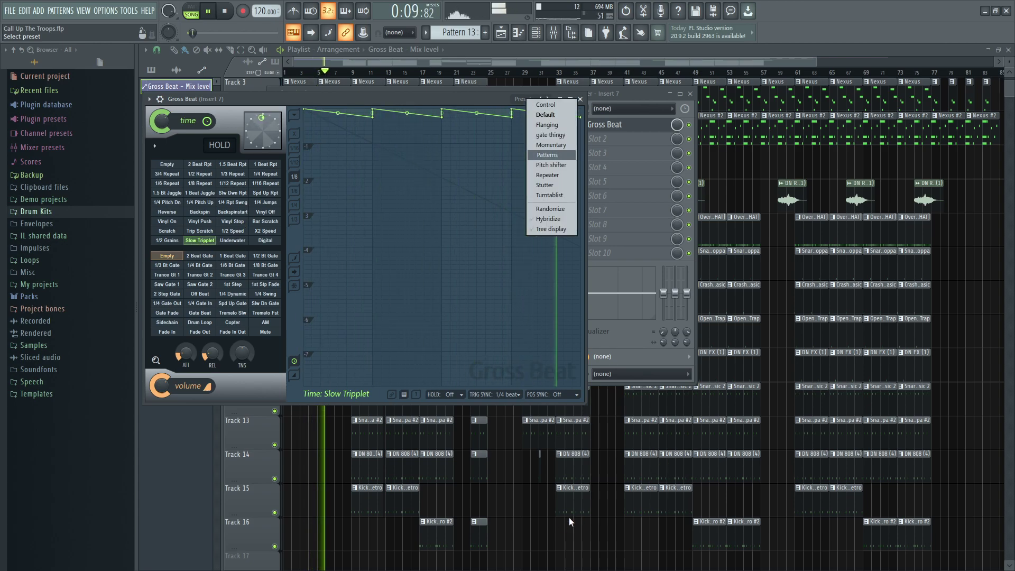
click(528, 493)
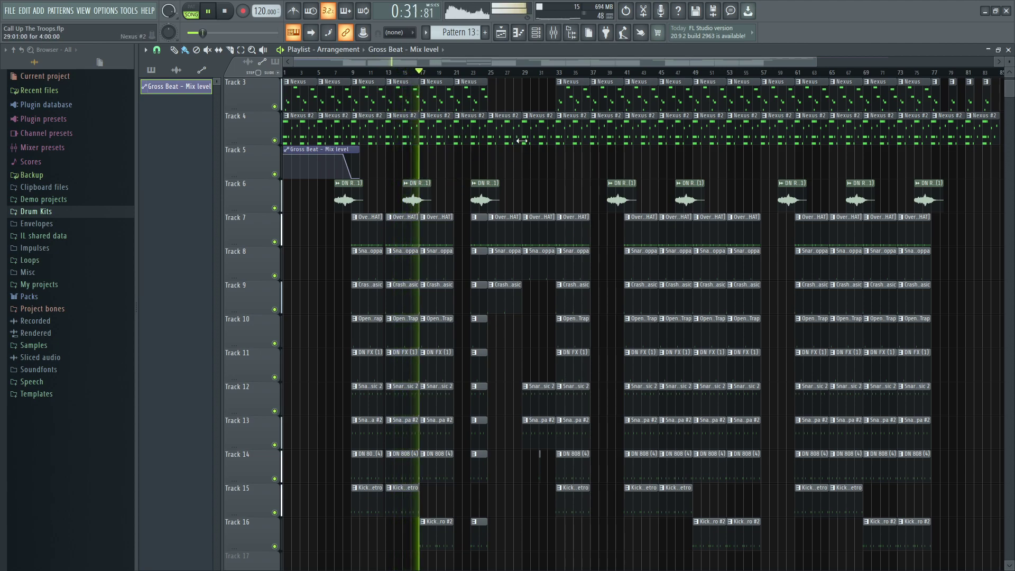
Step: Solo the reference audio on Track 2 and on Track 1 for comparison, and return to the beat with both muted
scroll(461, 172, up, 2)
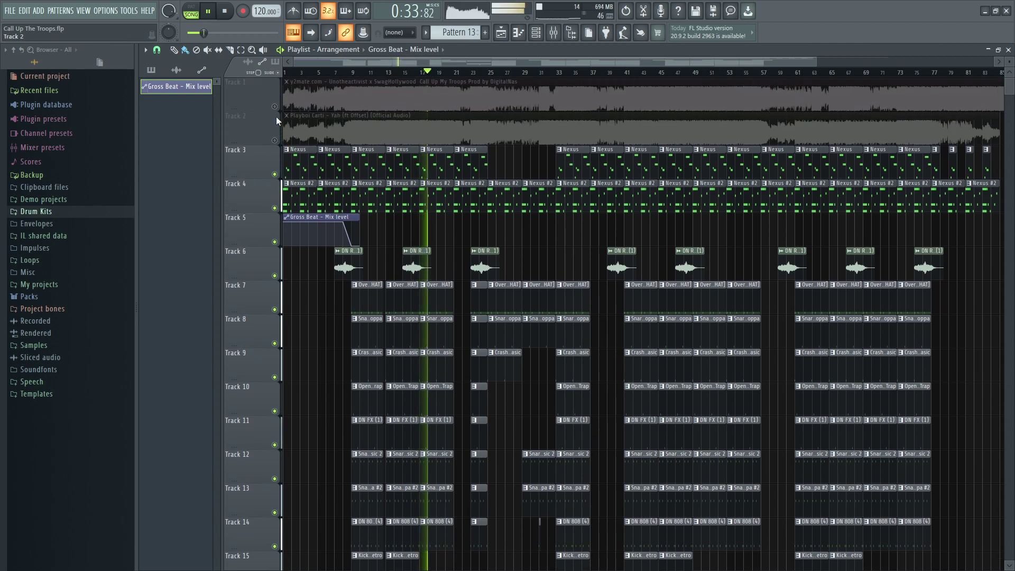
ctrl+click(274, 141)
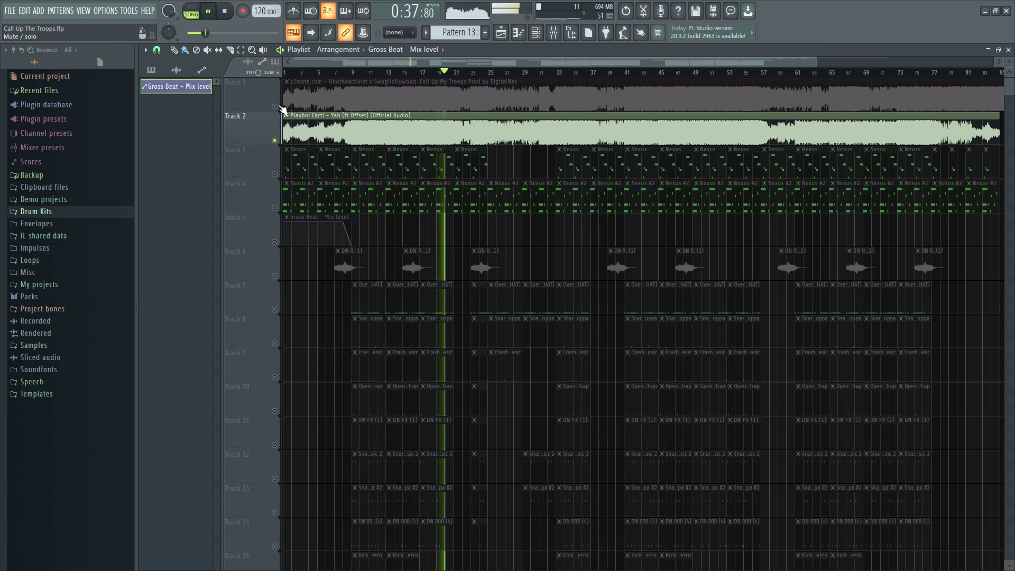
ctrl+click(276, 106)
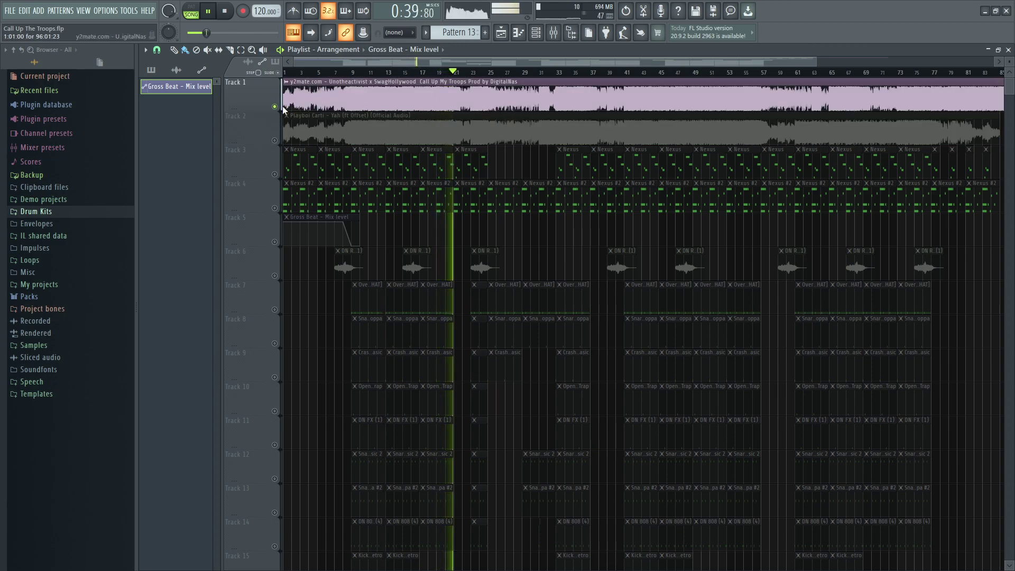
ctrl+click(276, 106)
click(275, 106)
click(275, 140)
Step: Compare the beat's arrangement with the soloed reference audio again, and unsolo and mute Tracks 1 and 2
scroll(423, 222, down, 1)
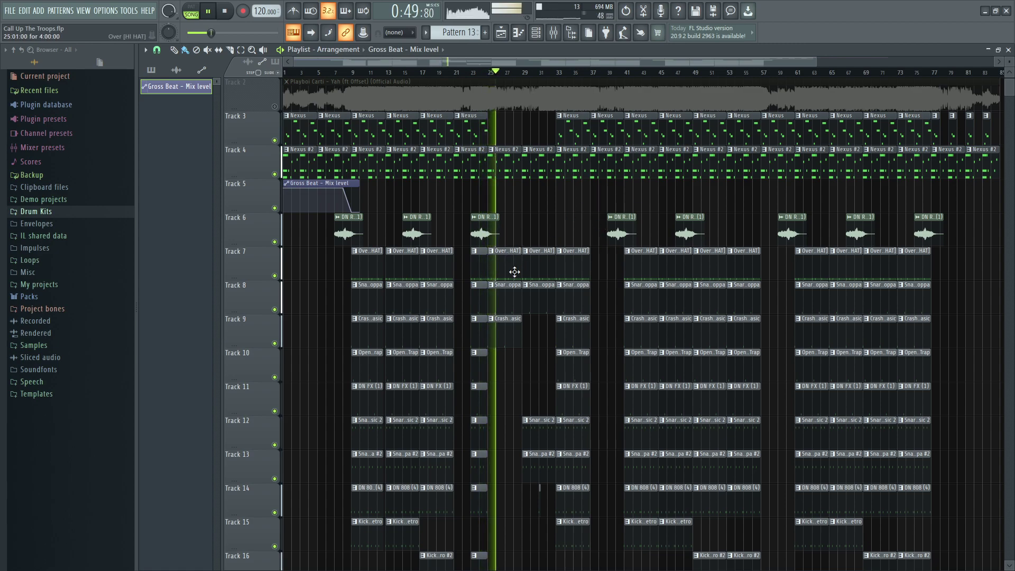
scroll(560, 269, down, 1)
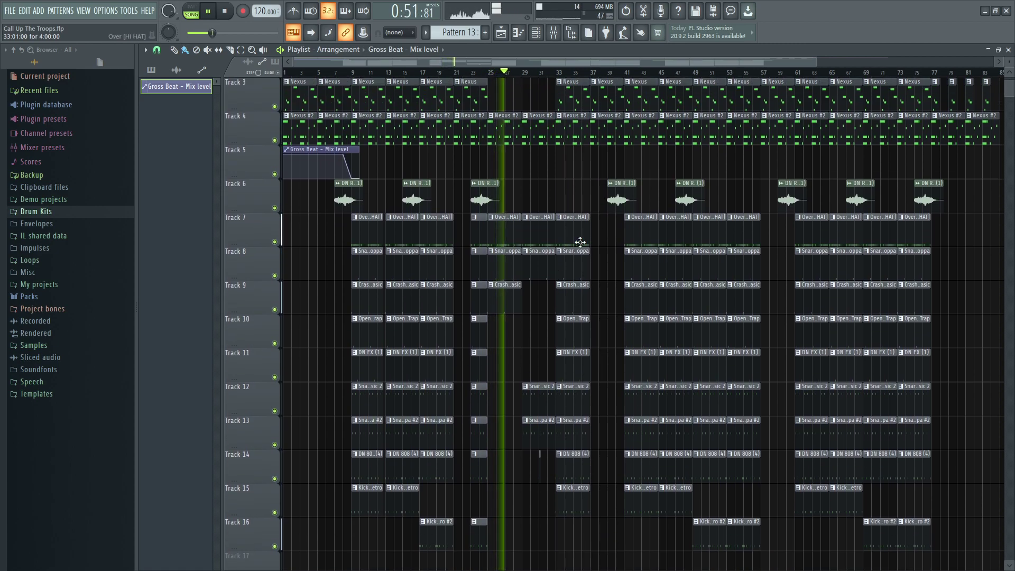
scroll(517, 248, up, 2)
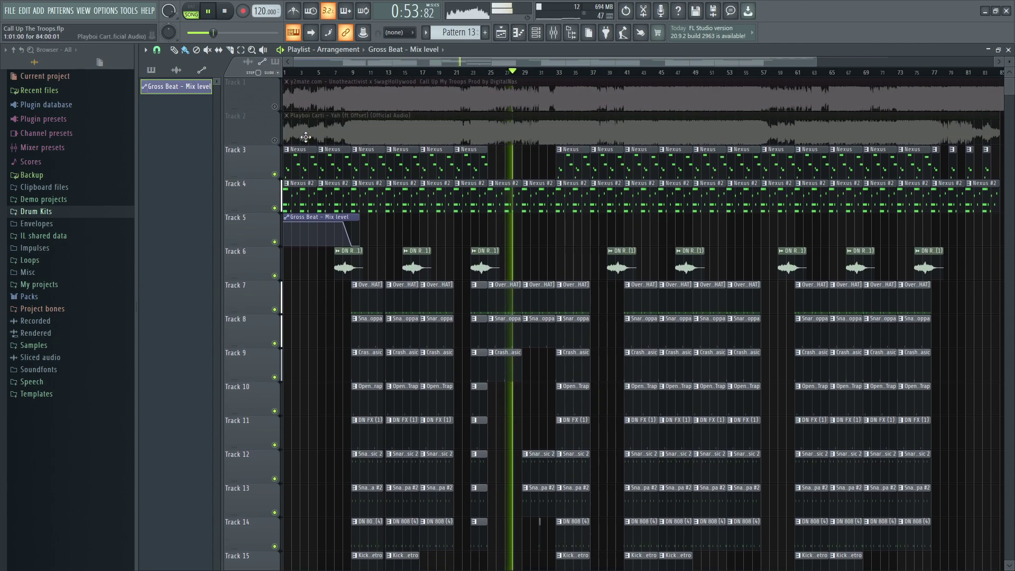
right_click(274, 107)
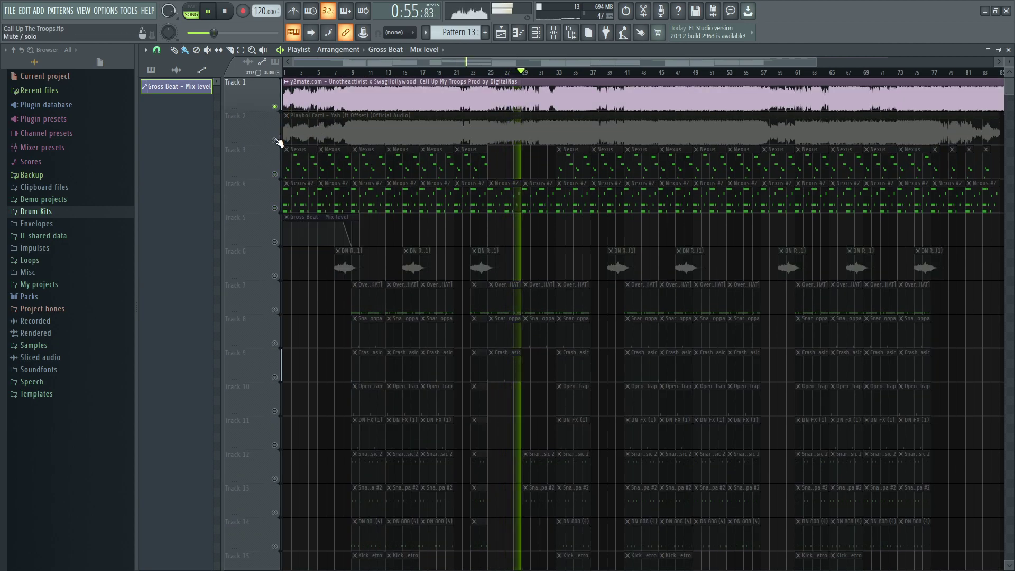
right_click(274, 140)
right_click(274, 140)
click(274, 141)
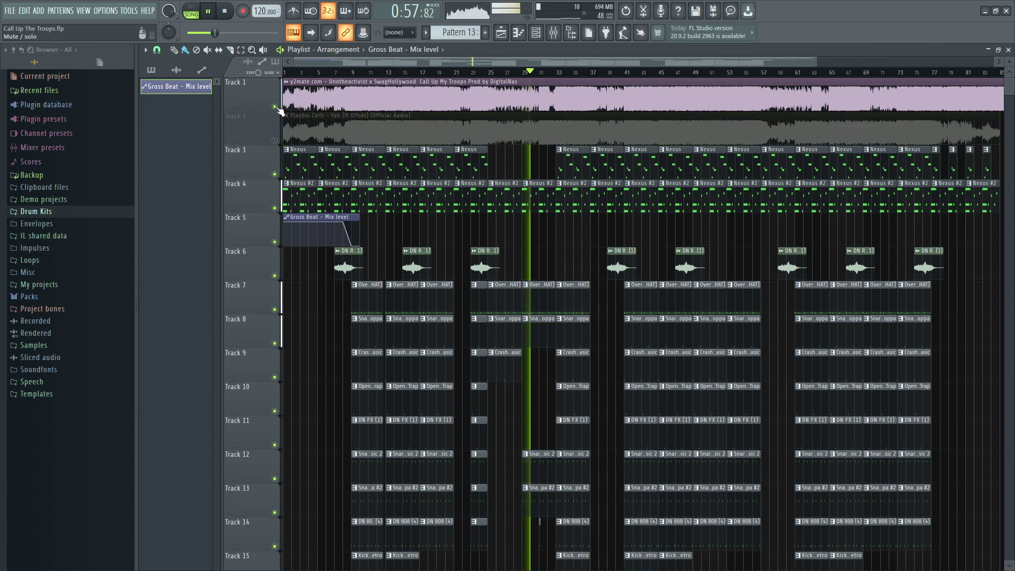
click(274, 107)
scroll(626, 206, down, 2)
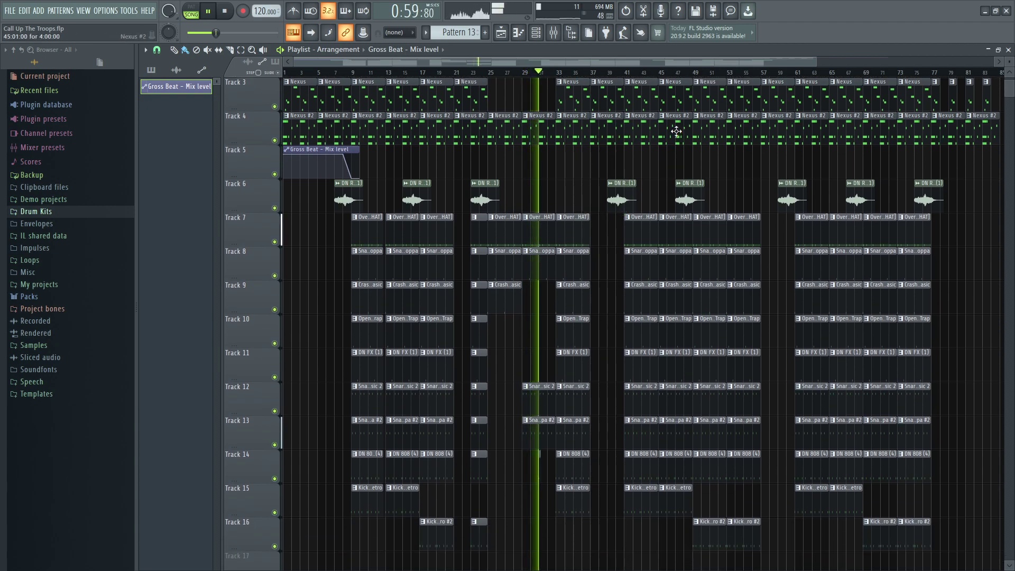